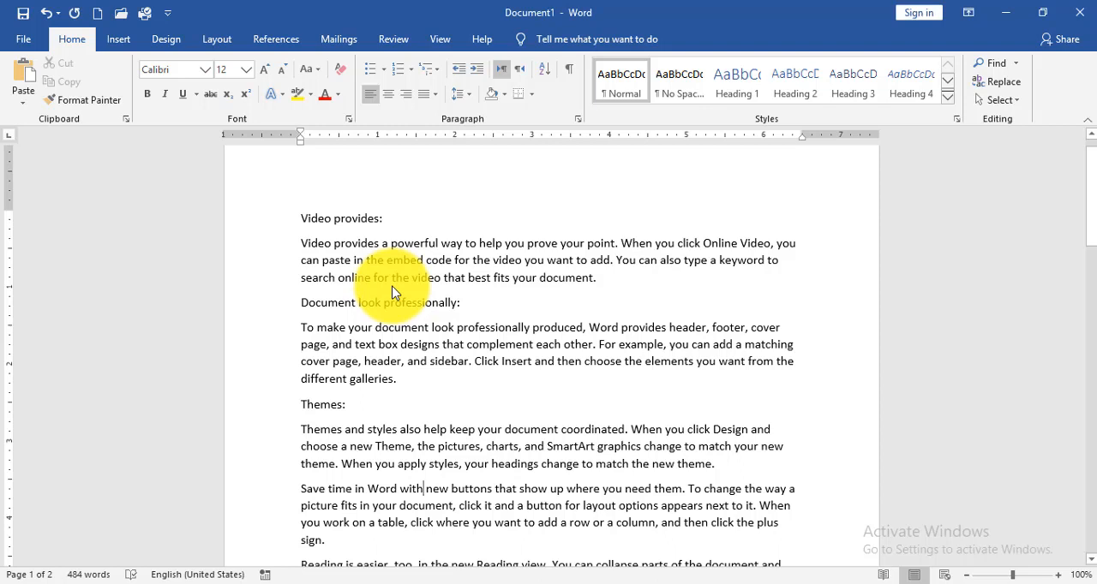
key("ctrl+a")
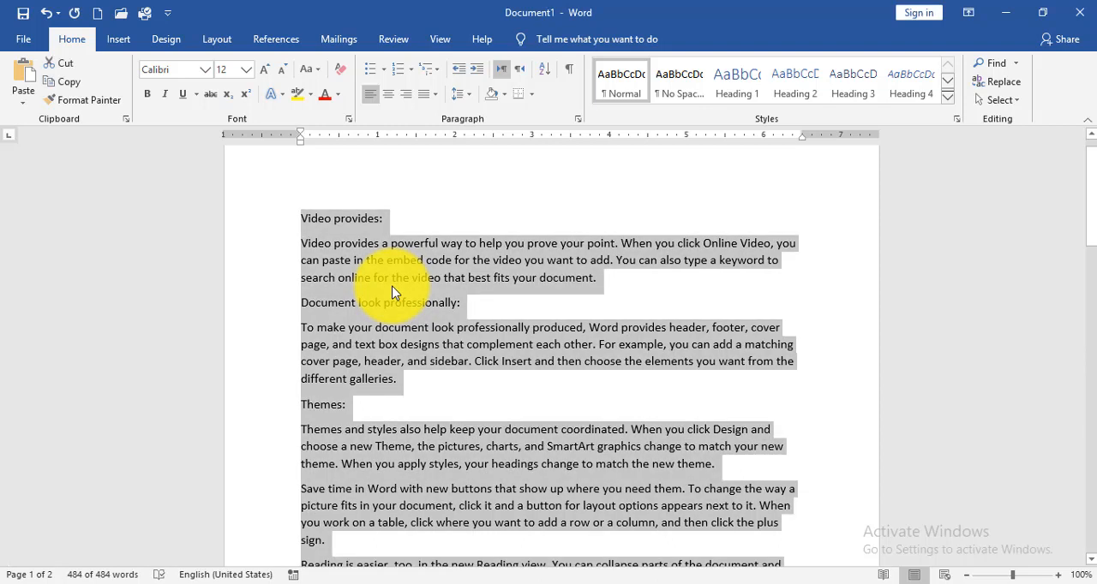
left_click(300, 295)
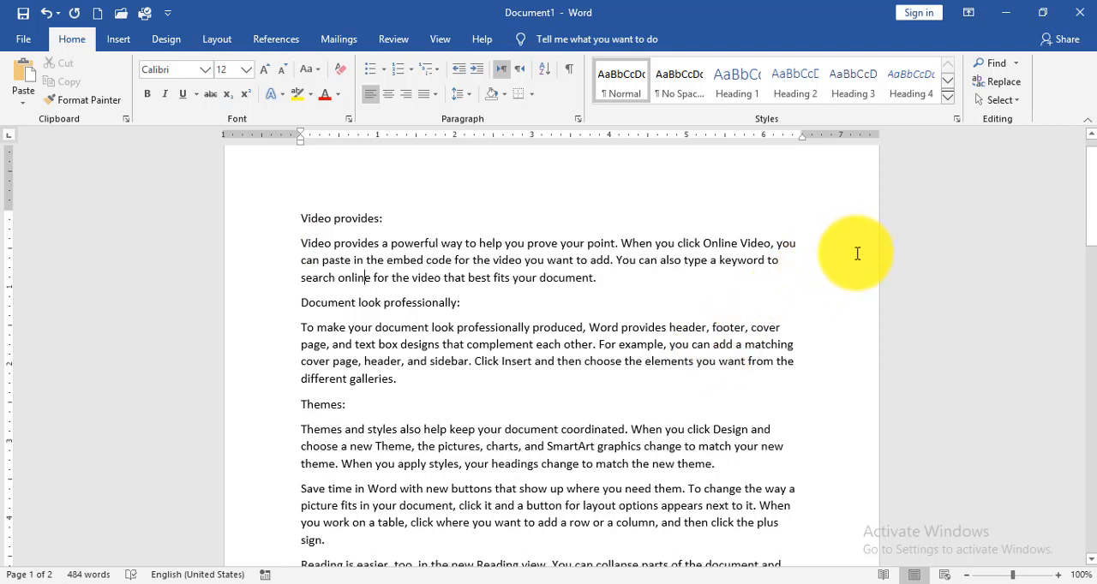
triple_click(251, 234)
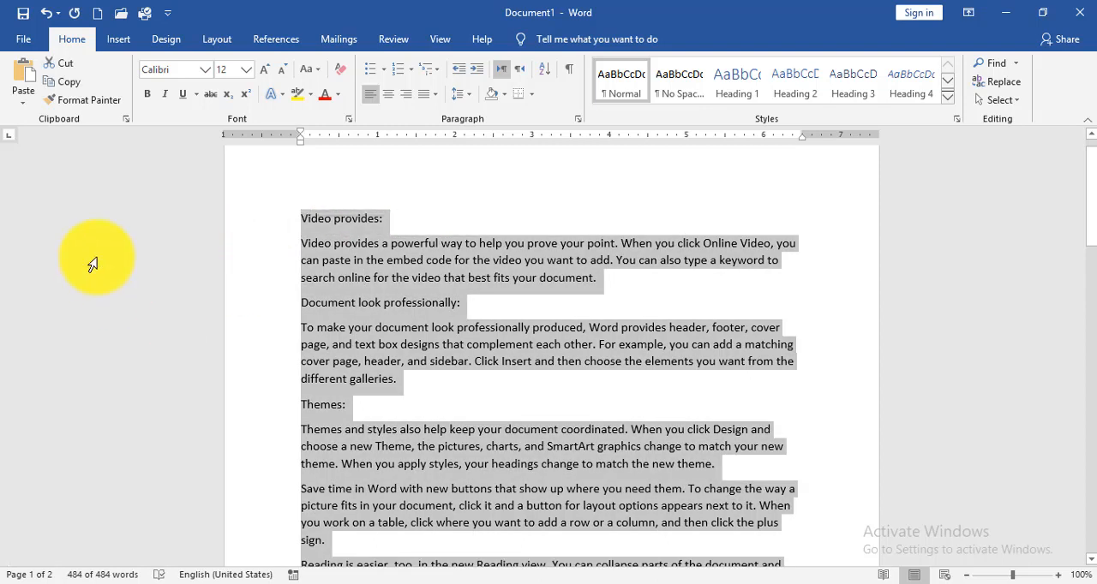
right_click(307, 221)
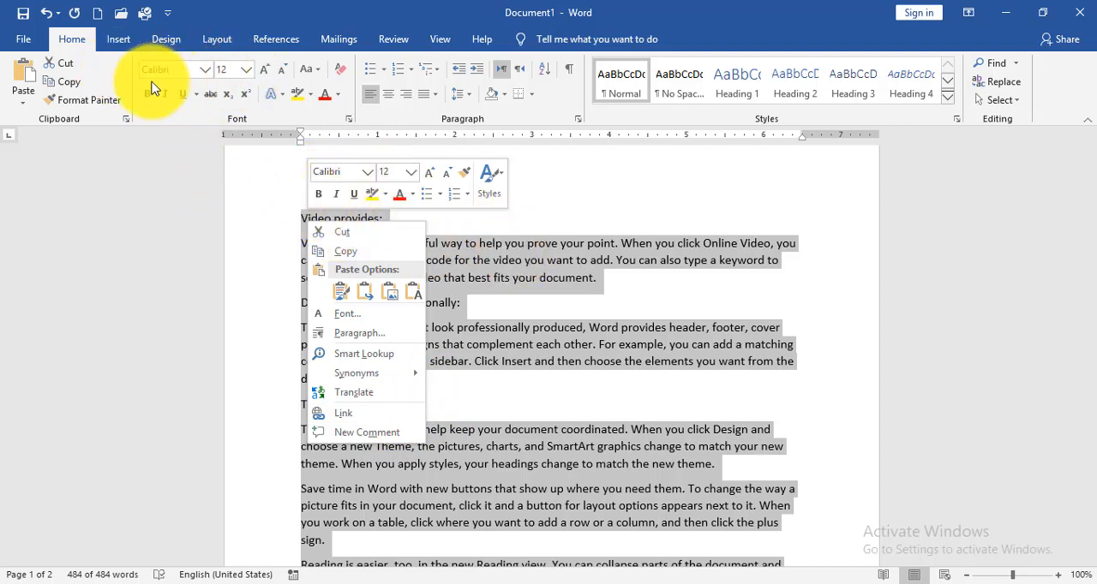
left_click(254, 183)
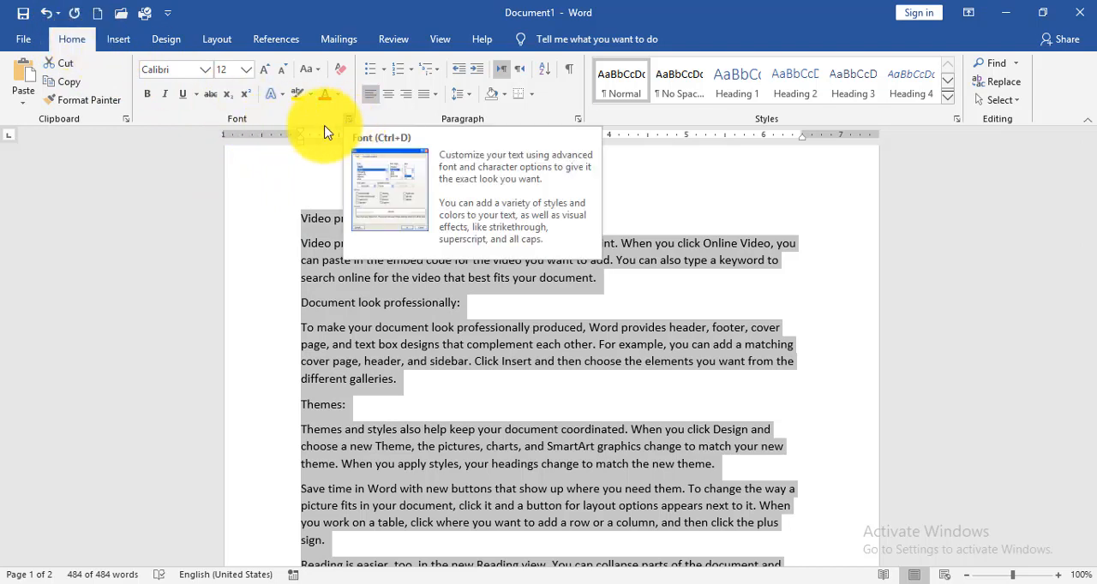
Make the first heading "Video provides:" bold and italic.
left_click(267, 225)
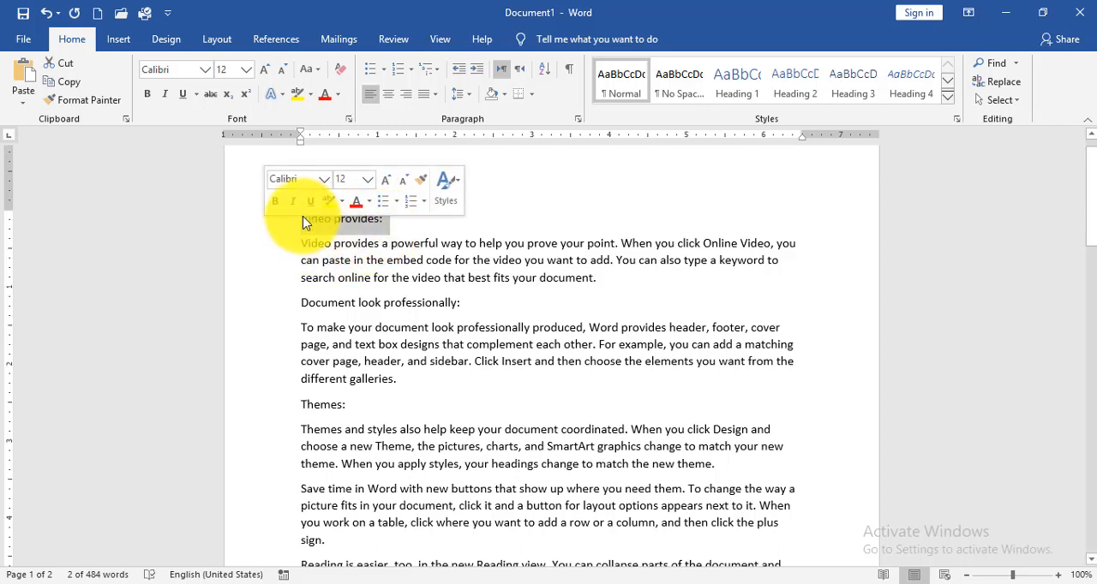
left_click(273, 202)
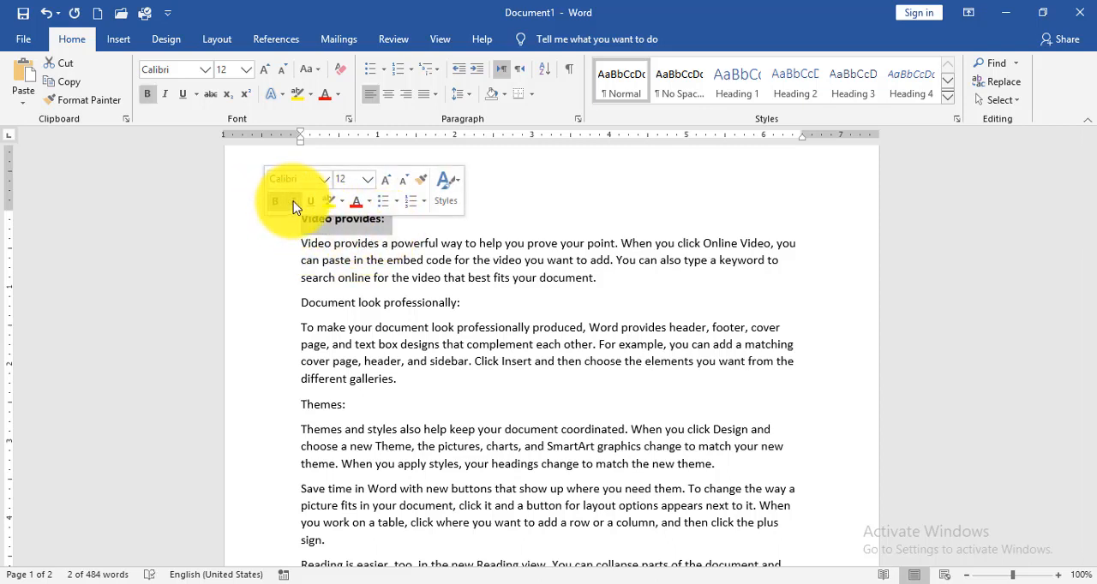
left_click(293, 201)
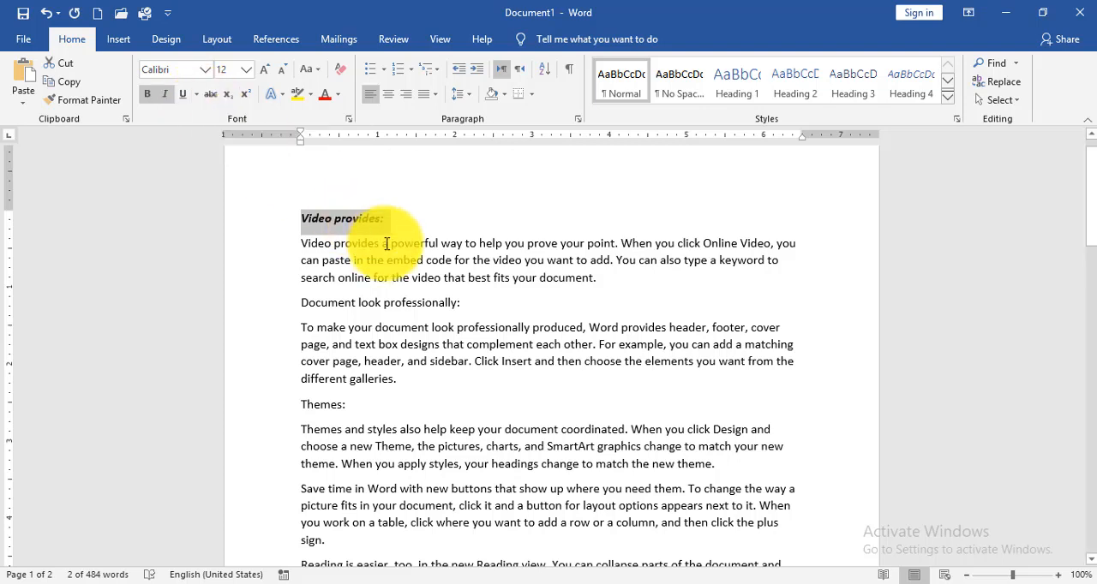
Underline the "Video provides:" heading and set its underline style to dotted.
left_click(183, 95)
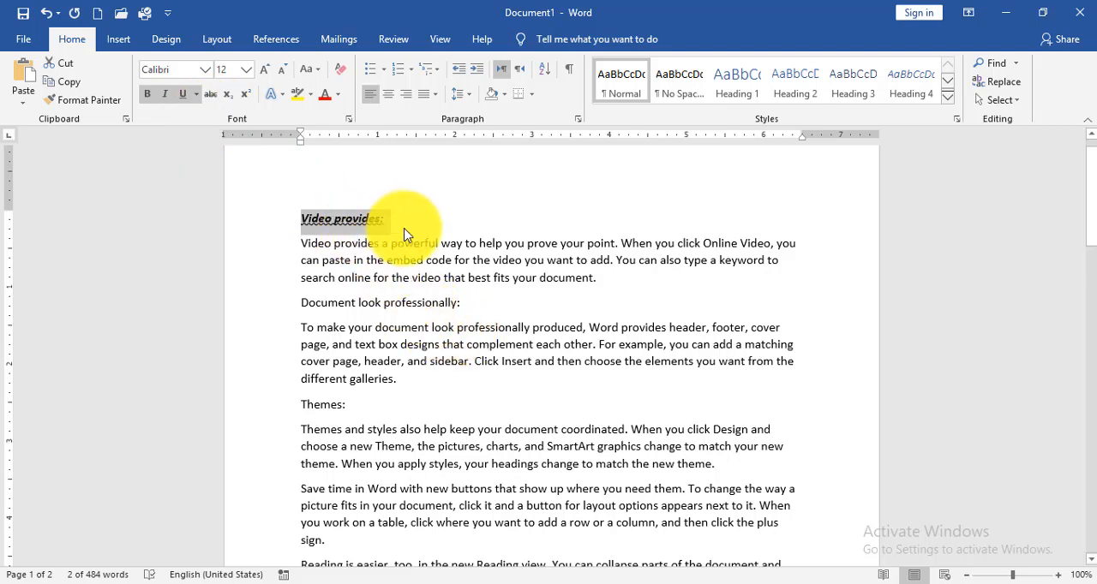
left_click(198, 94)
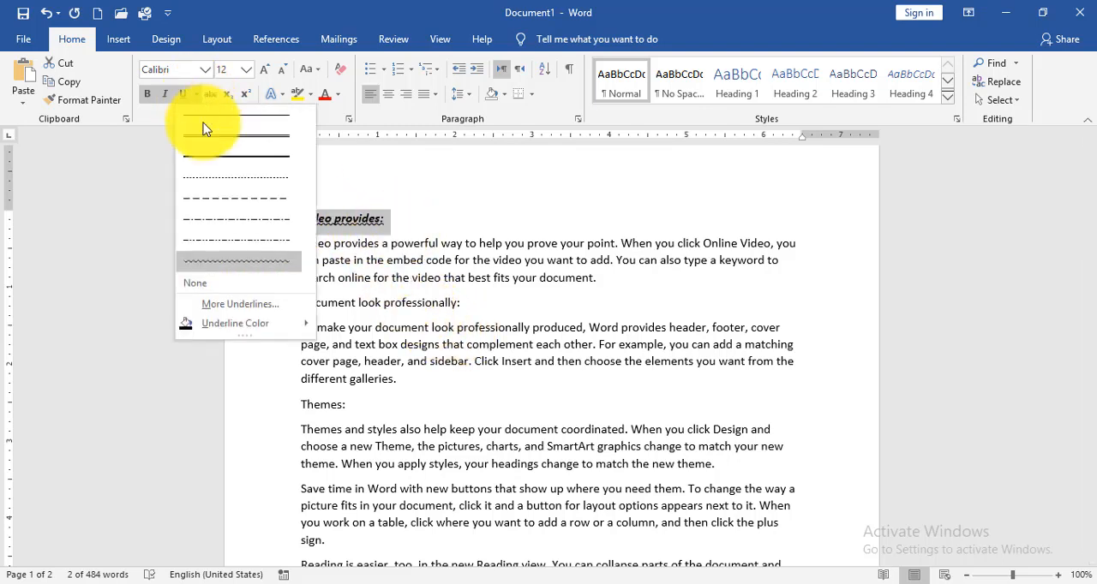
left_click(252, 178)
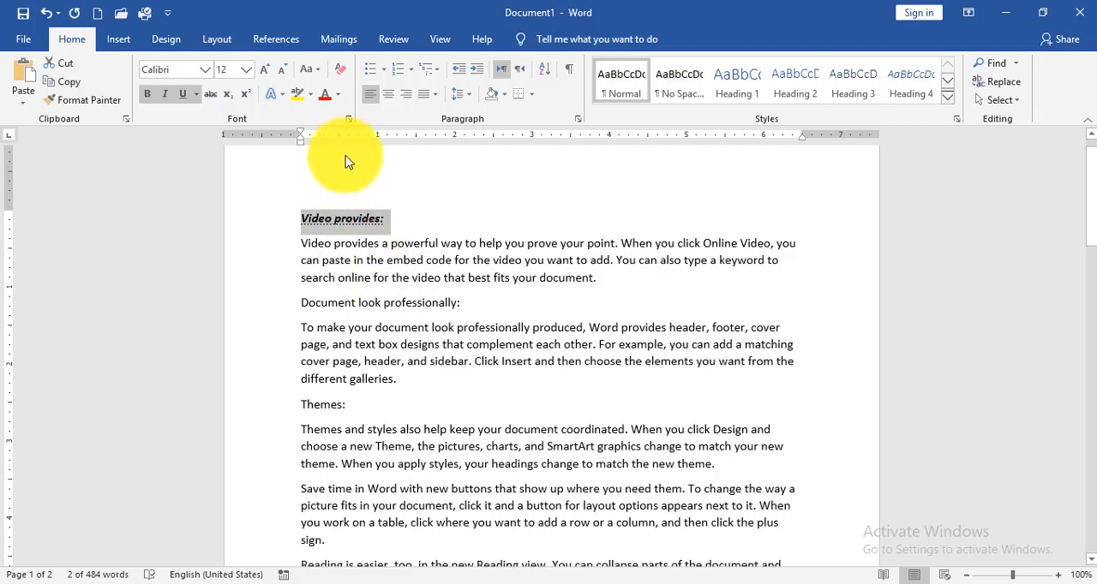
Give the "Video provides:" heading a double wavy underline coloured dark red through the font settings.
left_click(348, 122)
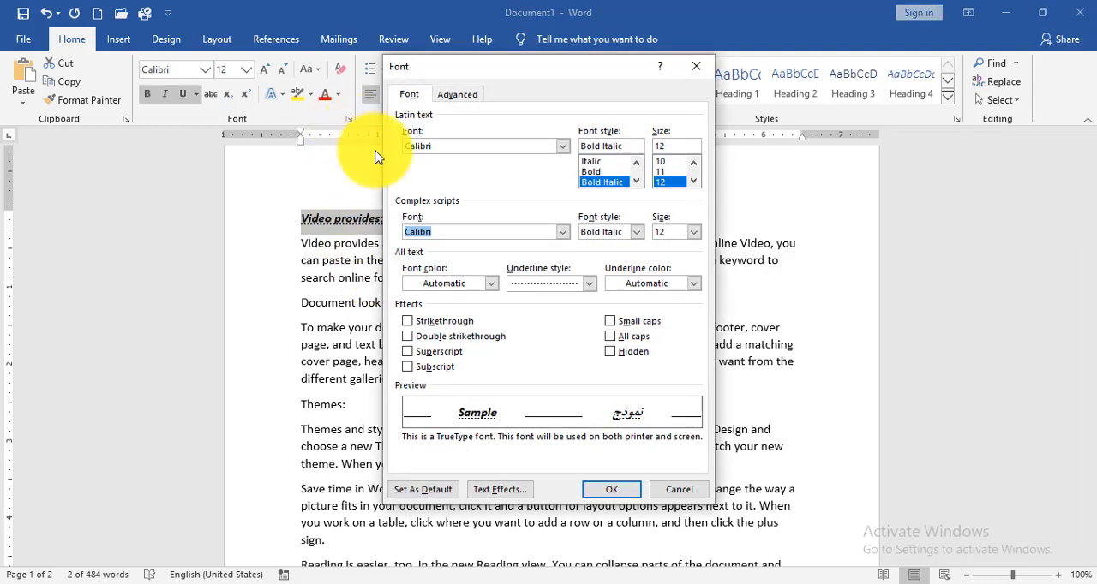
left_click(590, 283)
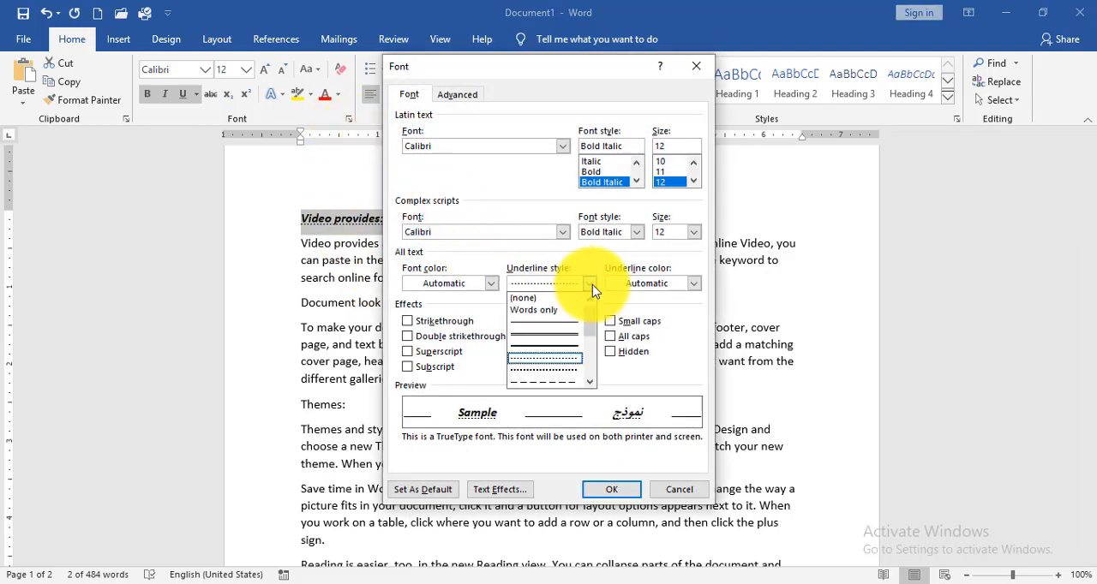
left_click_drag(591, 344, 589, 382)
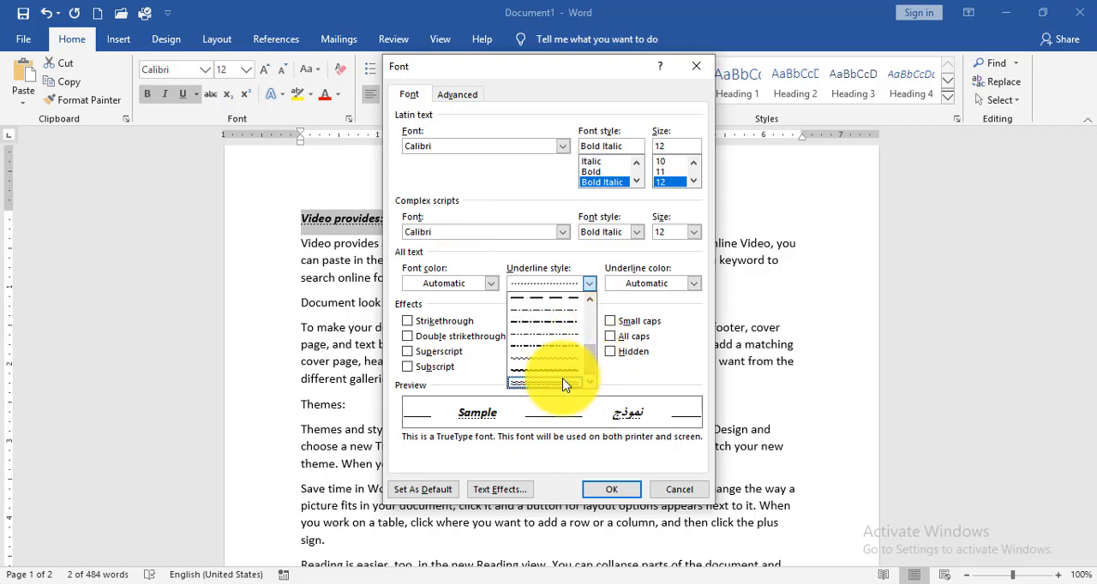
left_click(566, 382)
left_click(658, 288)
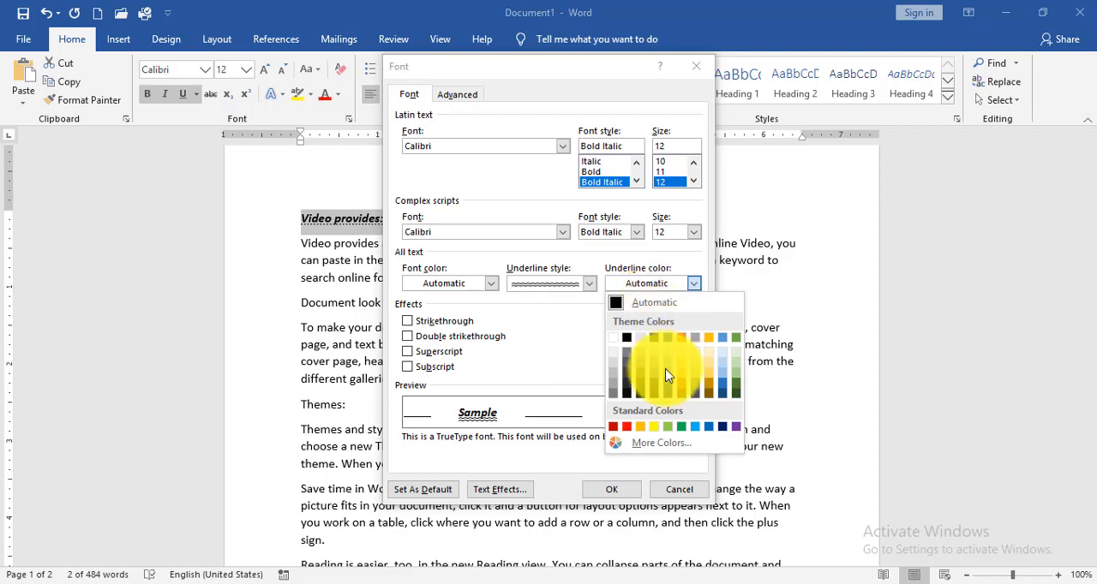
left_click(614, 428)
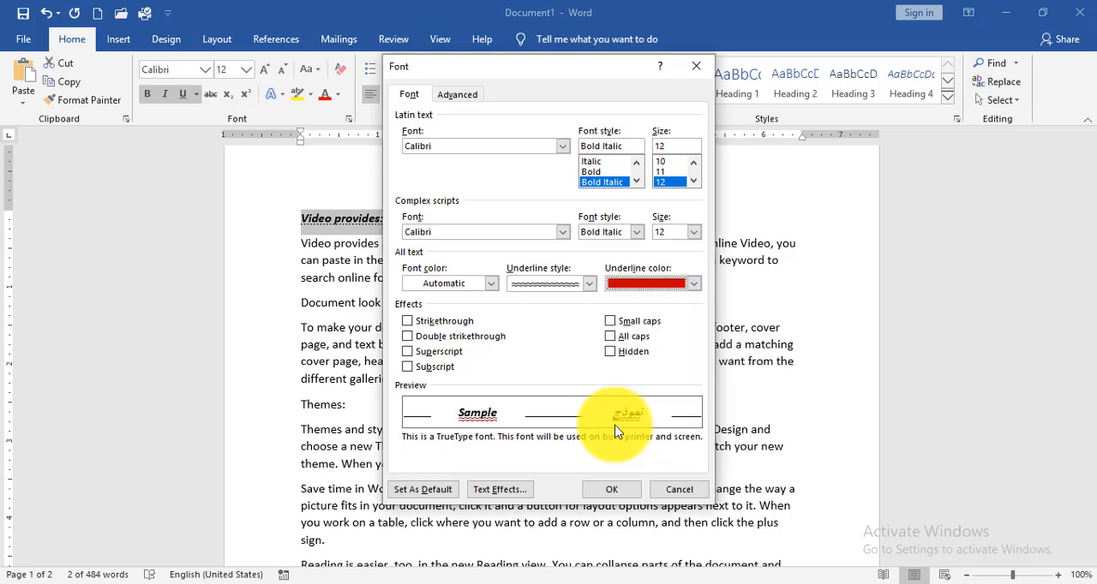
left_click(612, 494)
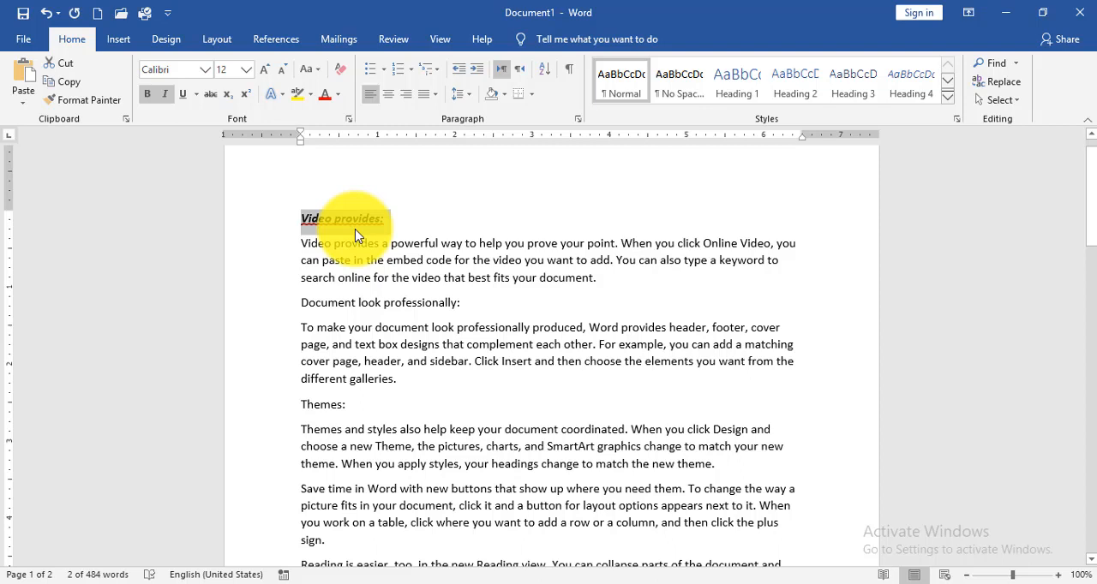
left_click(202, 70)
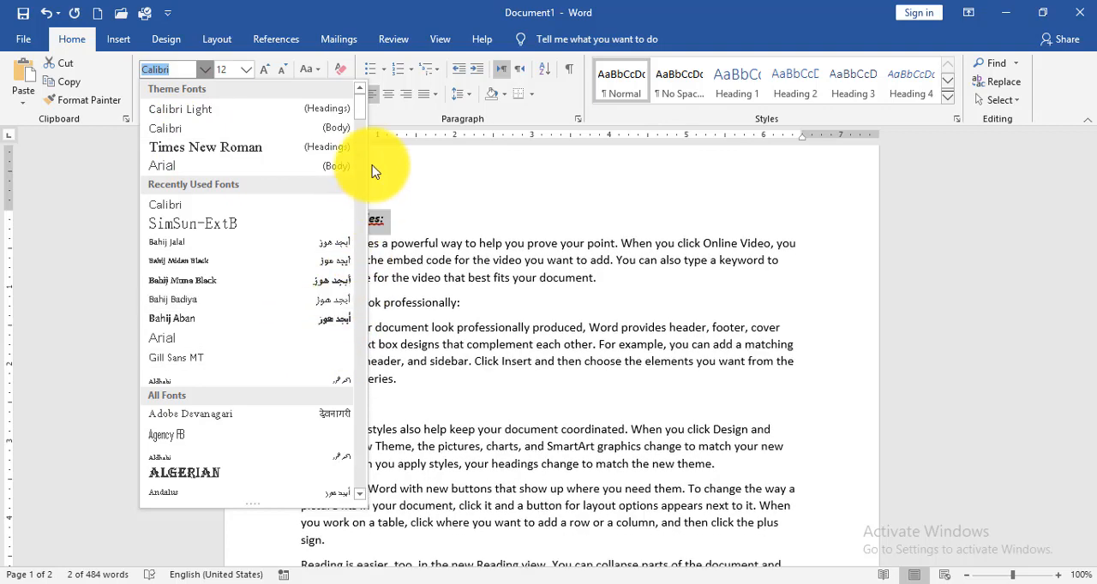
left_click_drag(364, 107, 358, 223)
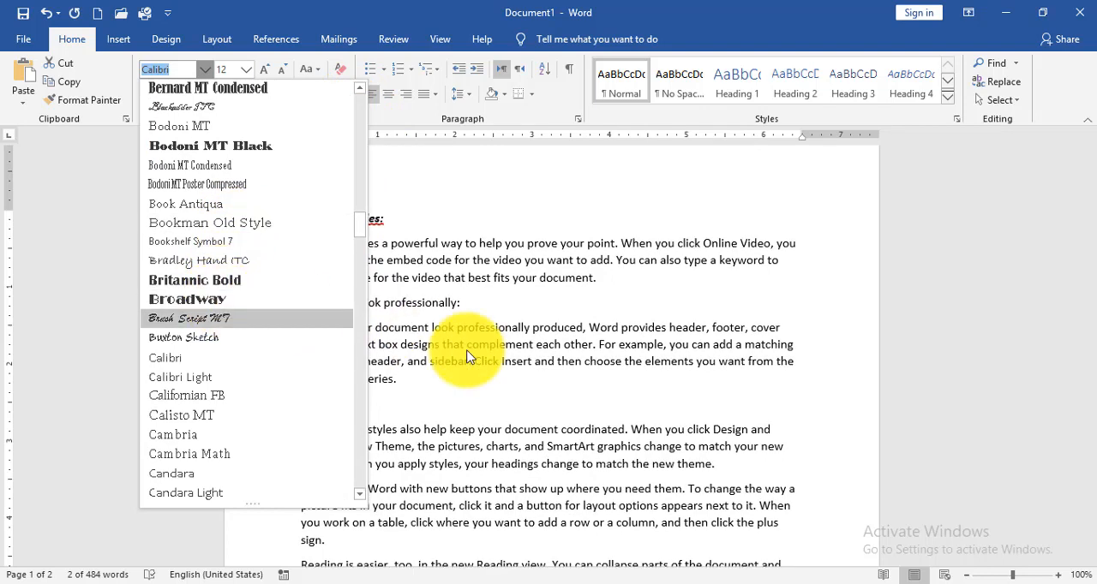
left_click(500, 368)
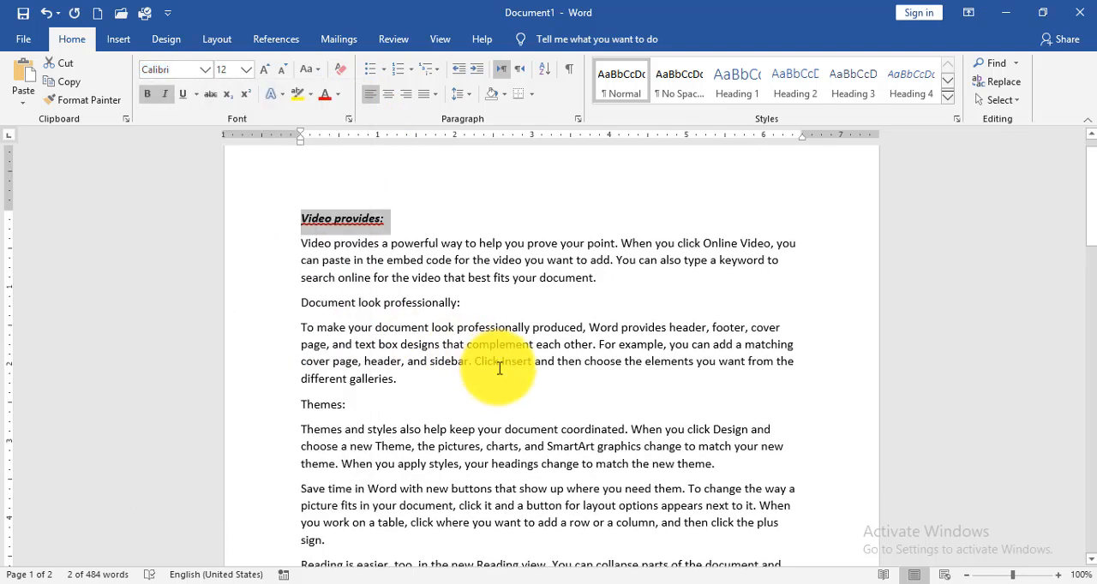
Change the font of the entire document to Gill Sans MT.
key("ctrl+a")
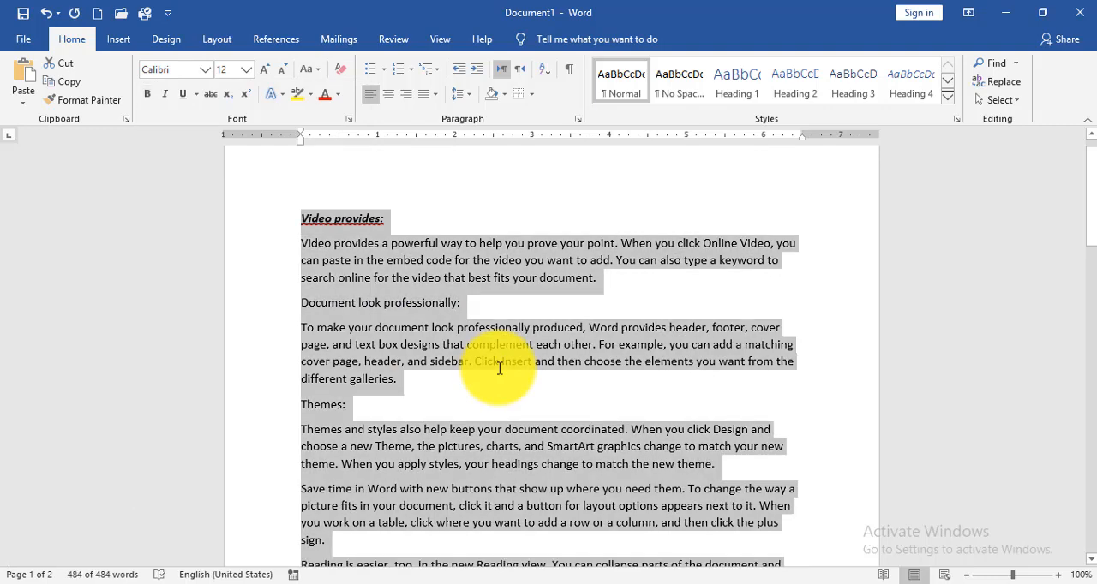
left_click(205, 69)
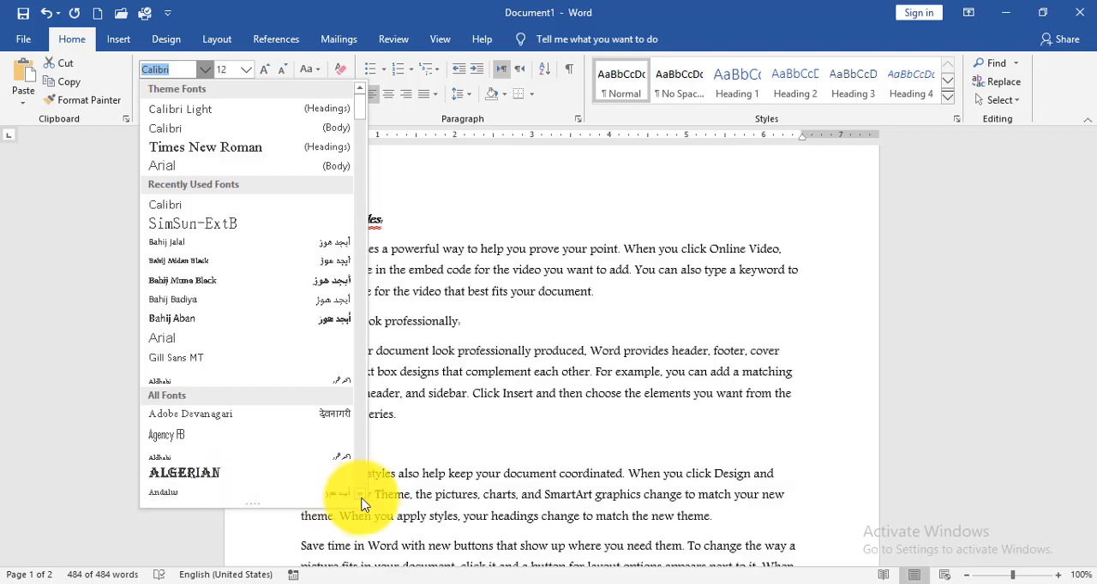
scroll(362, 504, "down", 2)
scroll(362, 504, "down", 2)
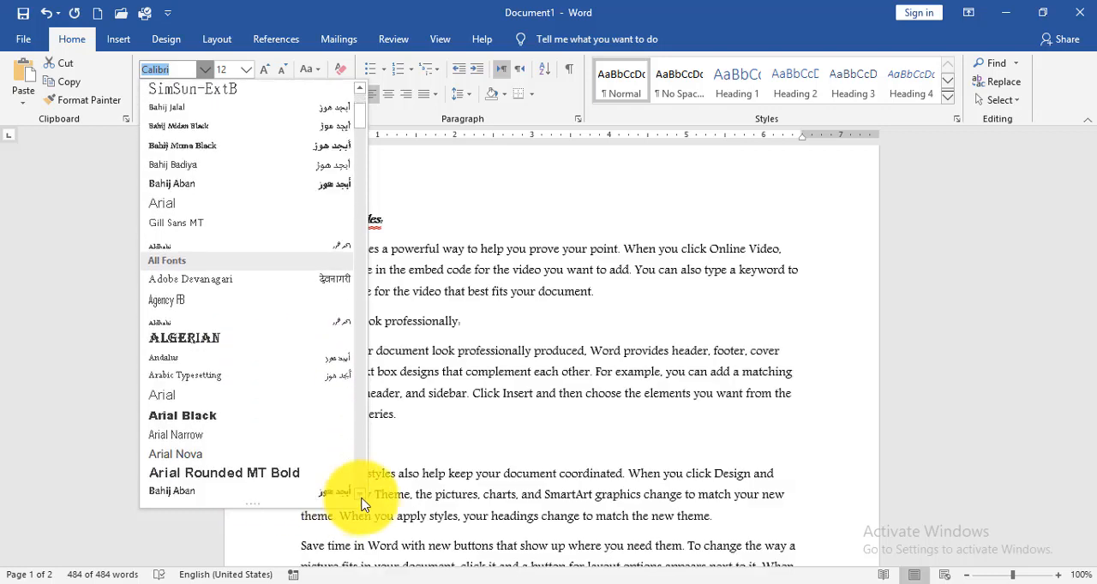
scroll(361, 503, "down", 1)
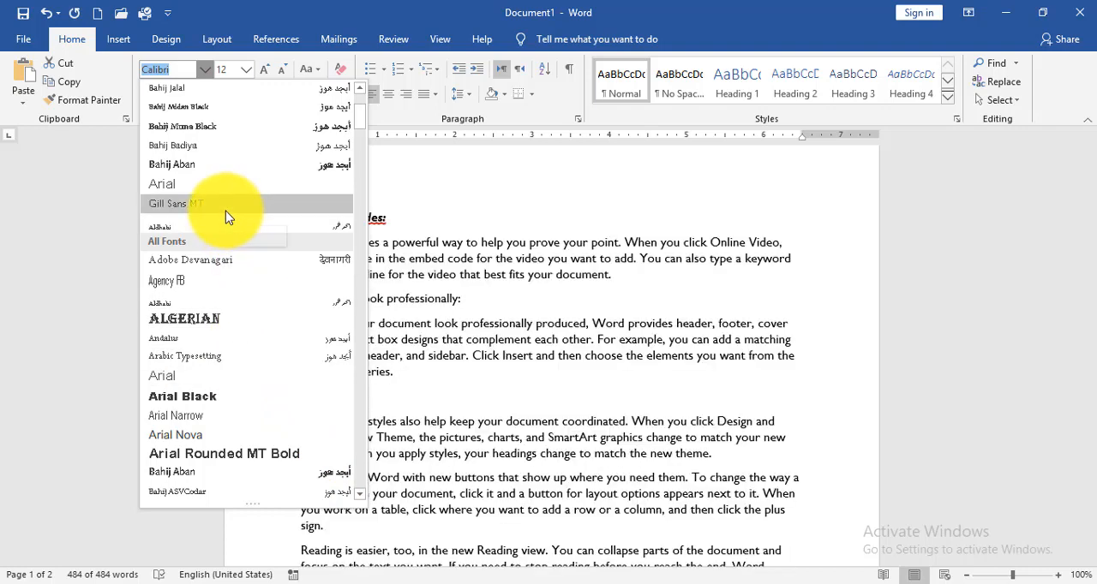
left_click(227, 211)
left_click(361, 299)
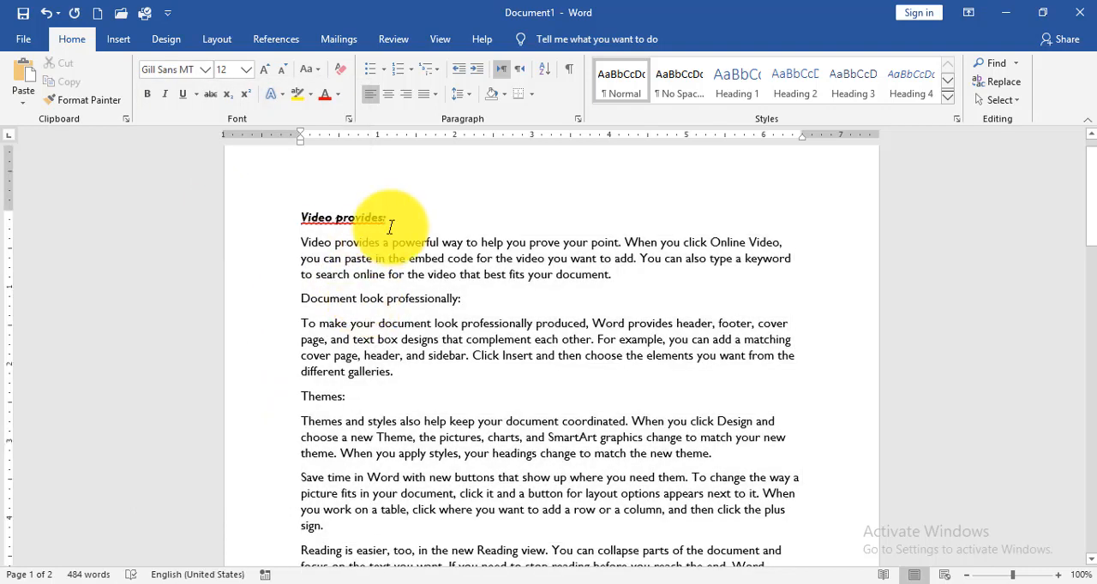
Set only the "Video provides:" heading to the Calibri body theme font.
left_click_drag(392, 222, 318, 215)
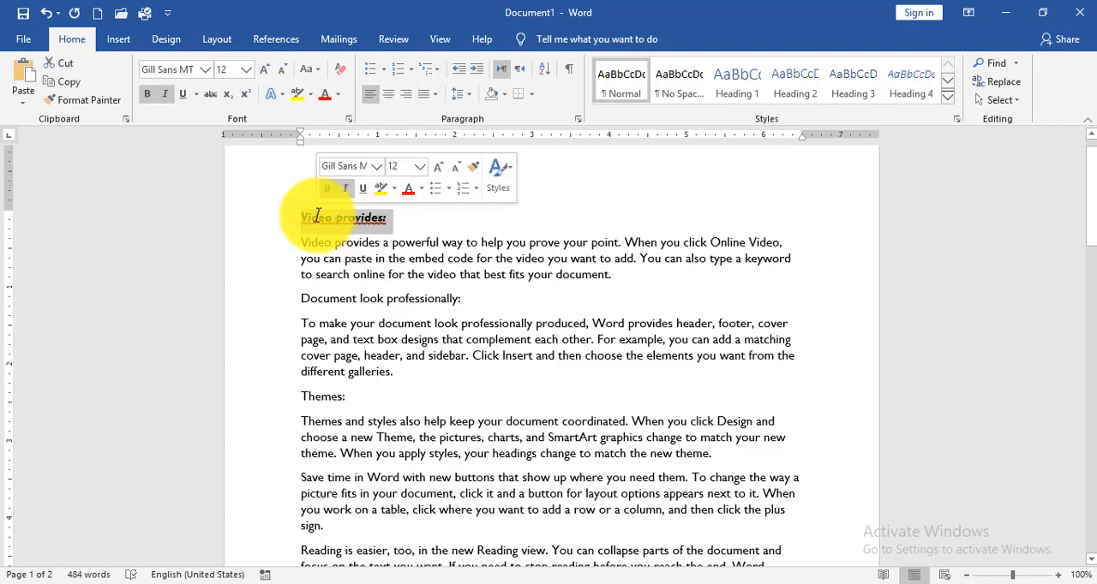
left_click(205, 69)
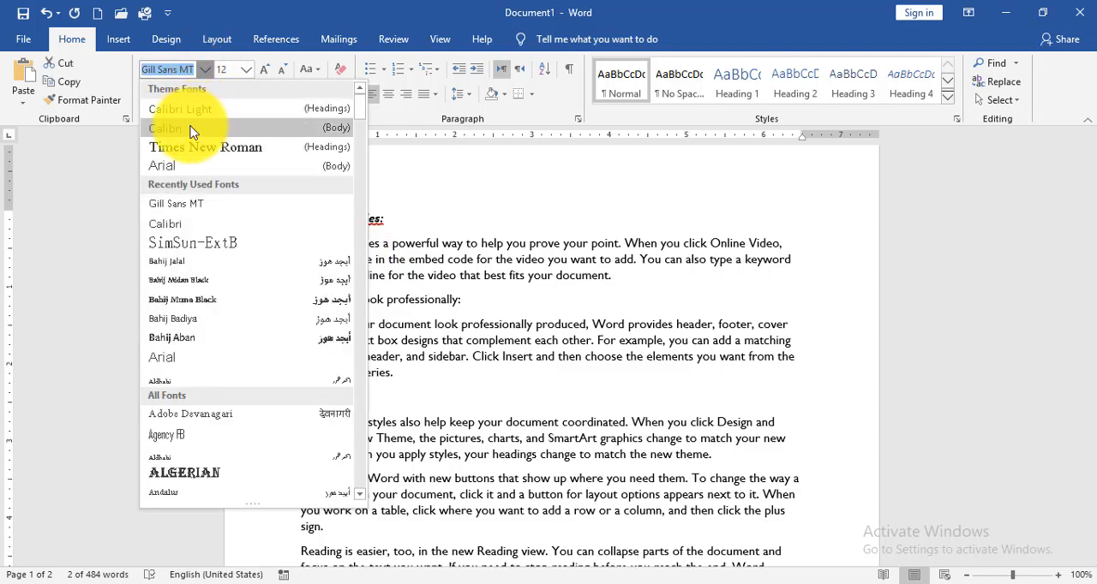
left_click(196, 129)
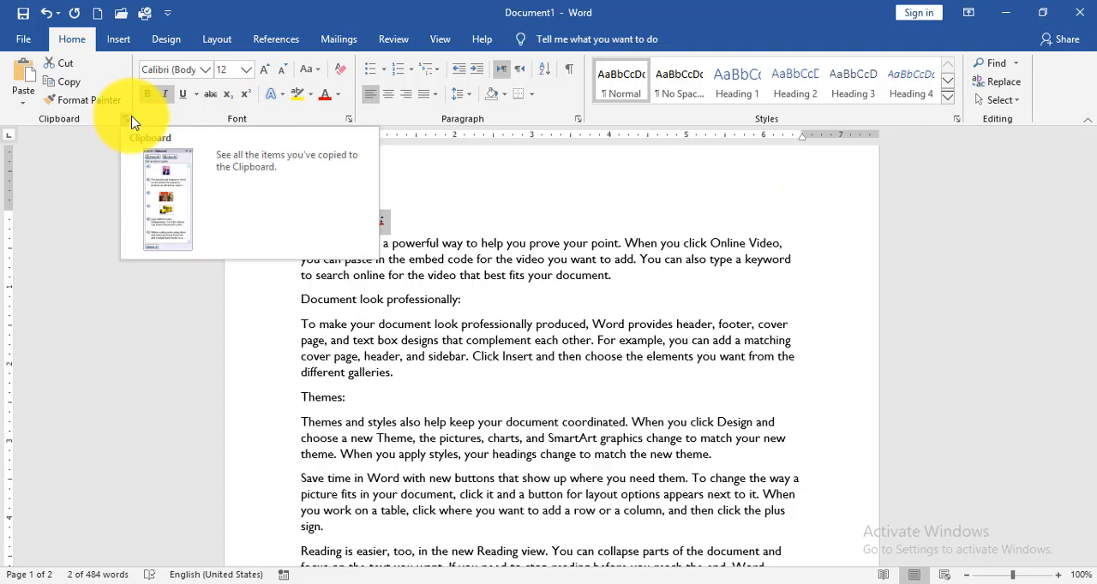
Apply the Small caps effect to the "Video provides:" heading through the font settings, trying All caps as an alternative.
left_click(349, 120)
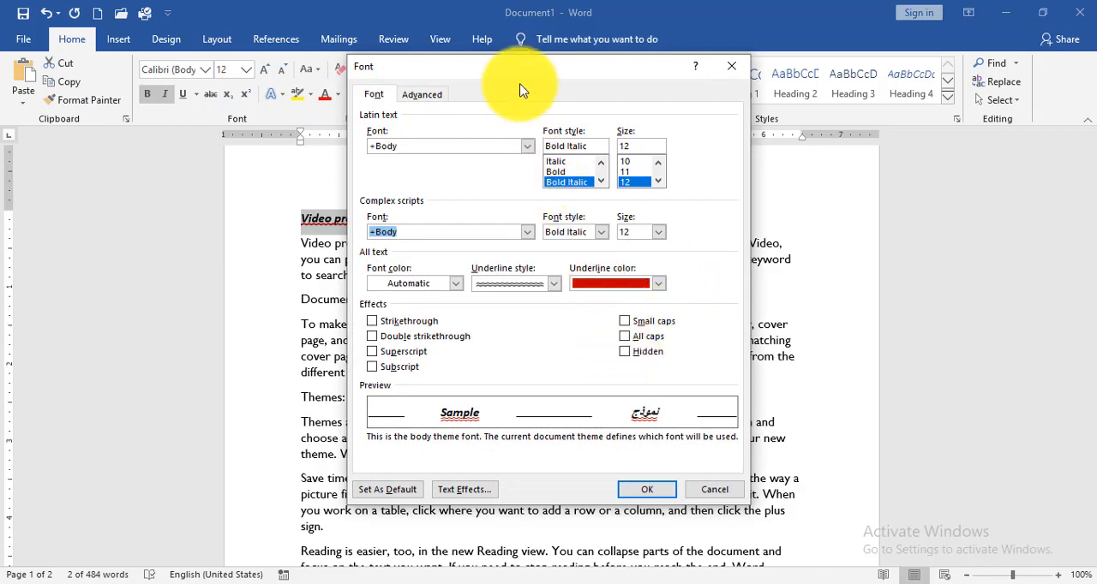
left_click_drag(502, 72, 648, 75)
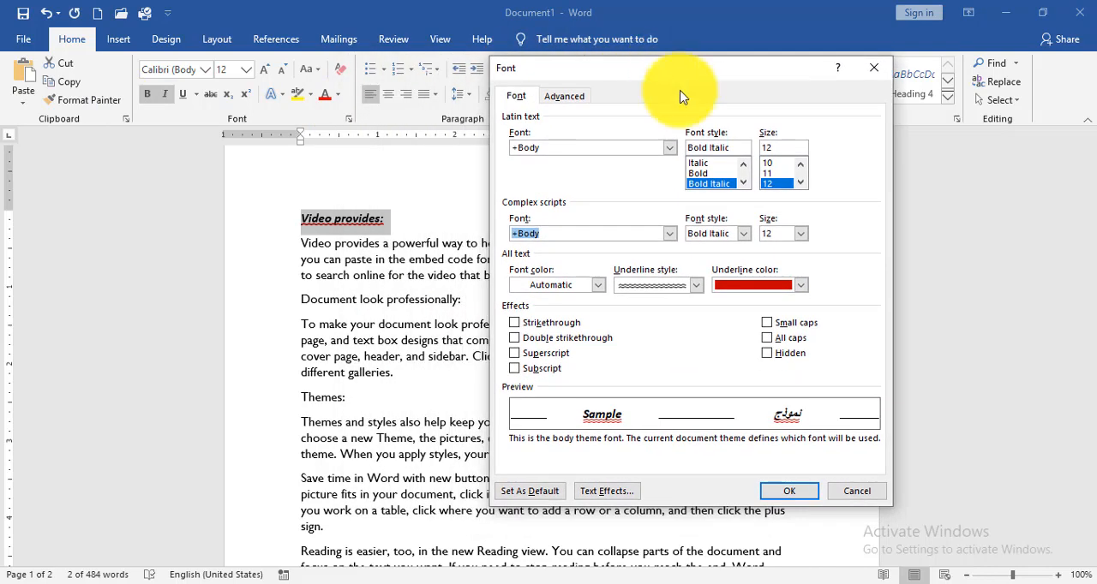
left_click(767, 324)
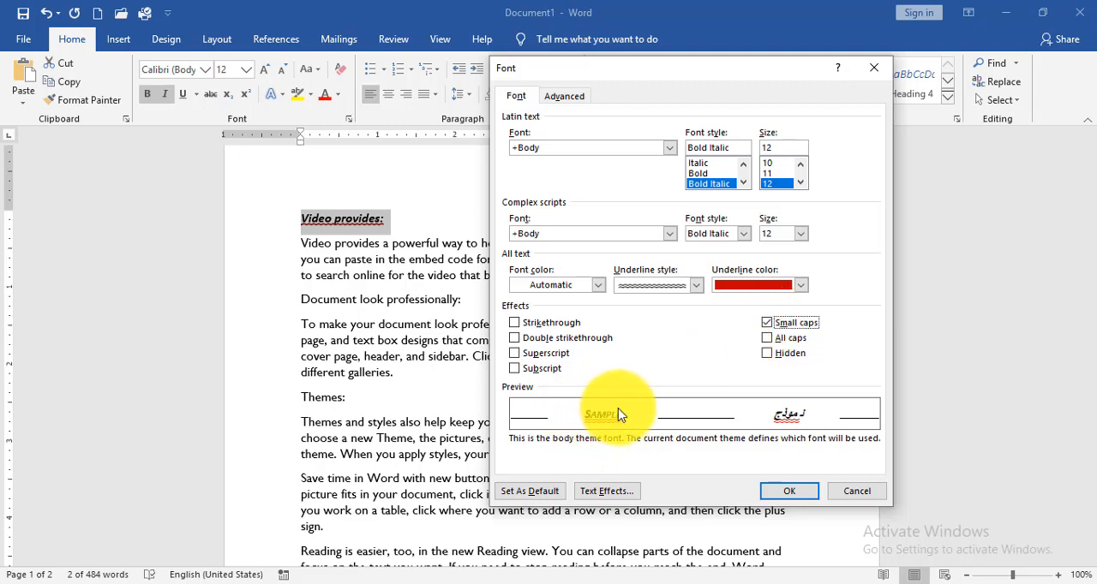
left_click(766, 331)
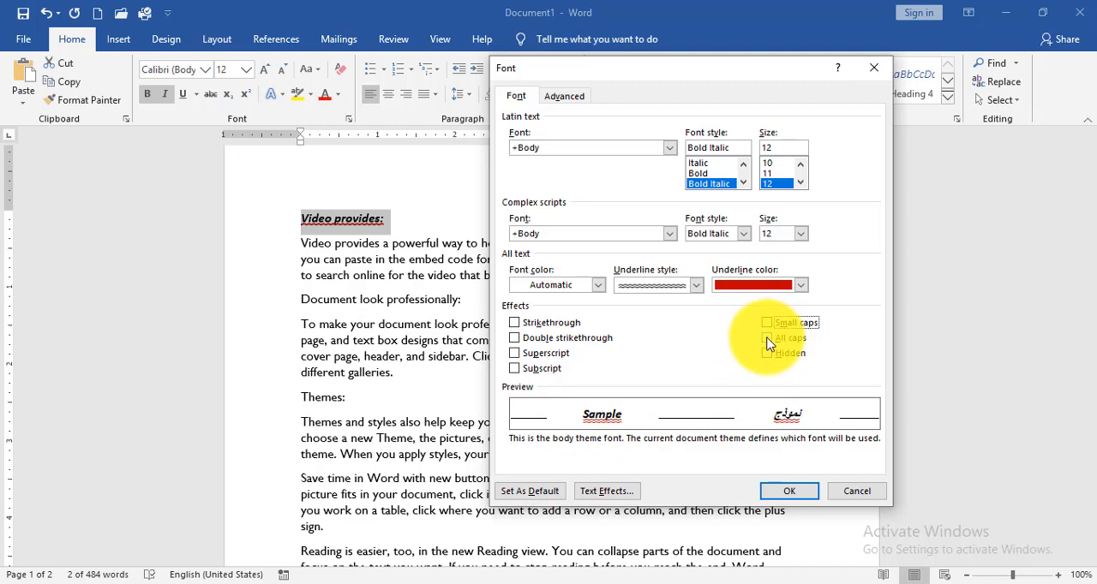
left_click(768, 340)
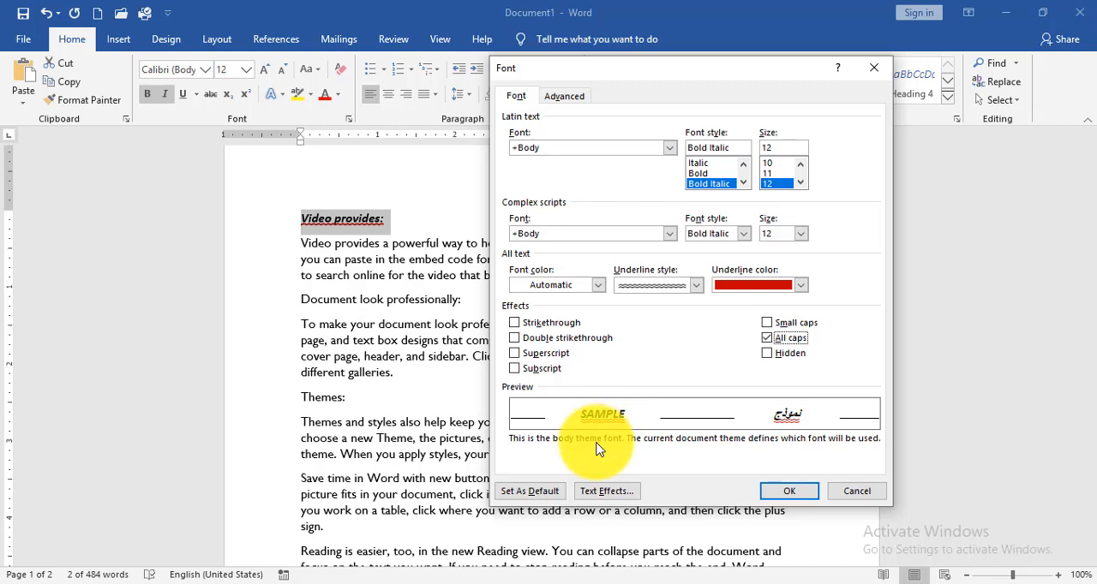
left_click(767, 338)
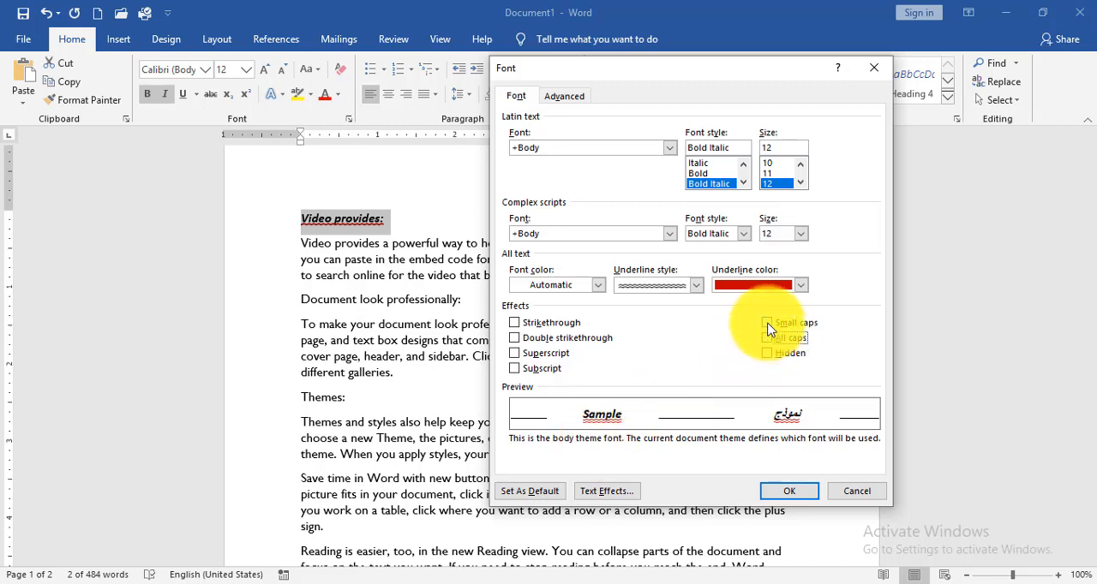
left_click(767, 323)
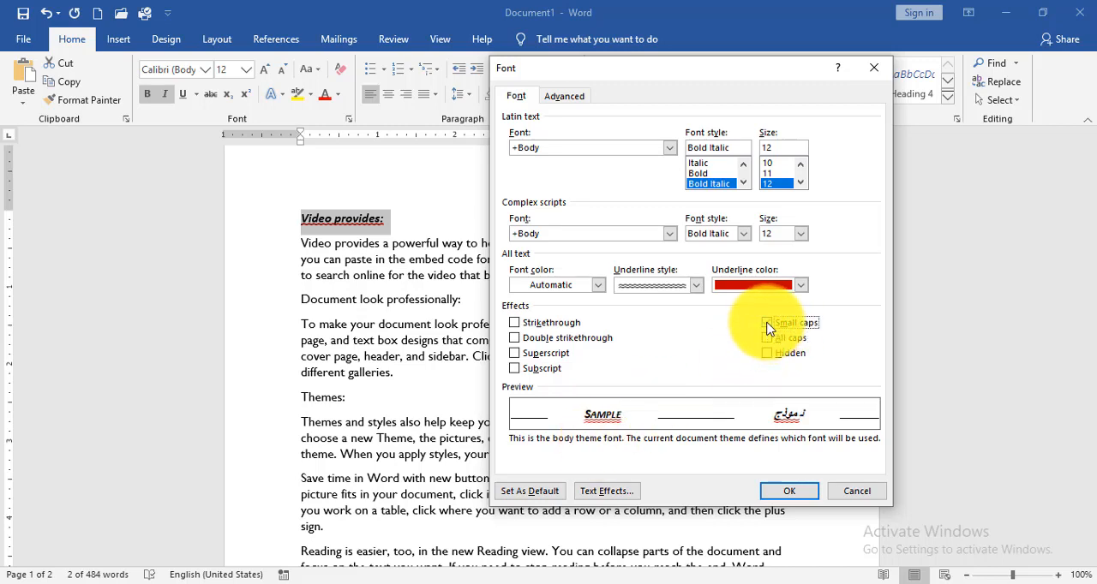
left_click(786, 495)
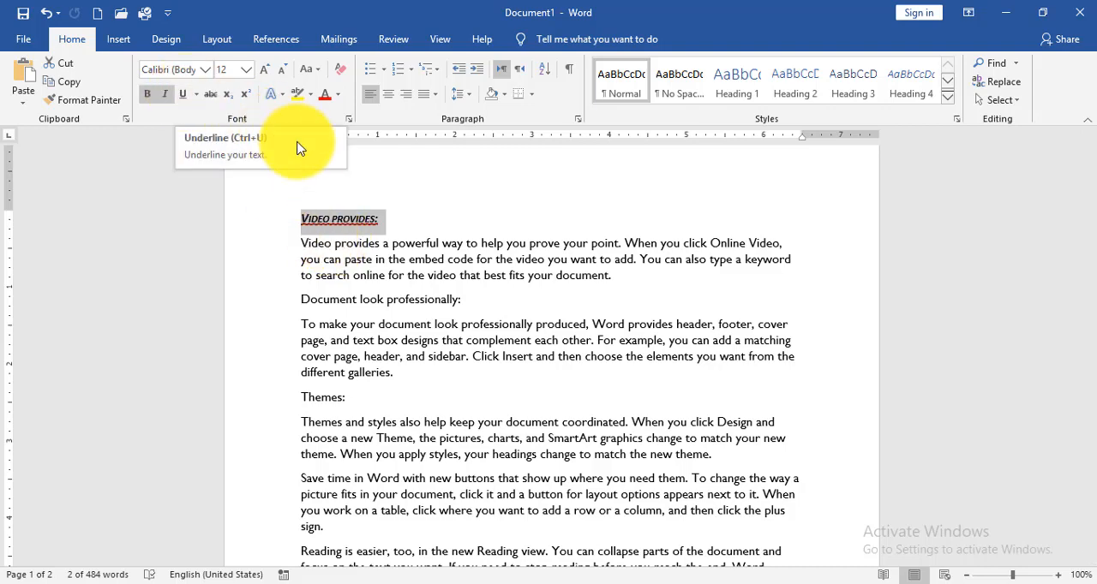
Colour the "Video provides:" heading dark blue and set its font size to 14.
left_click(338, 95)
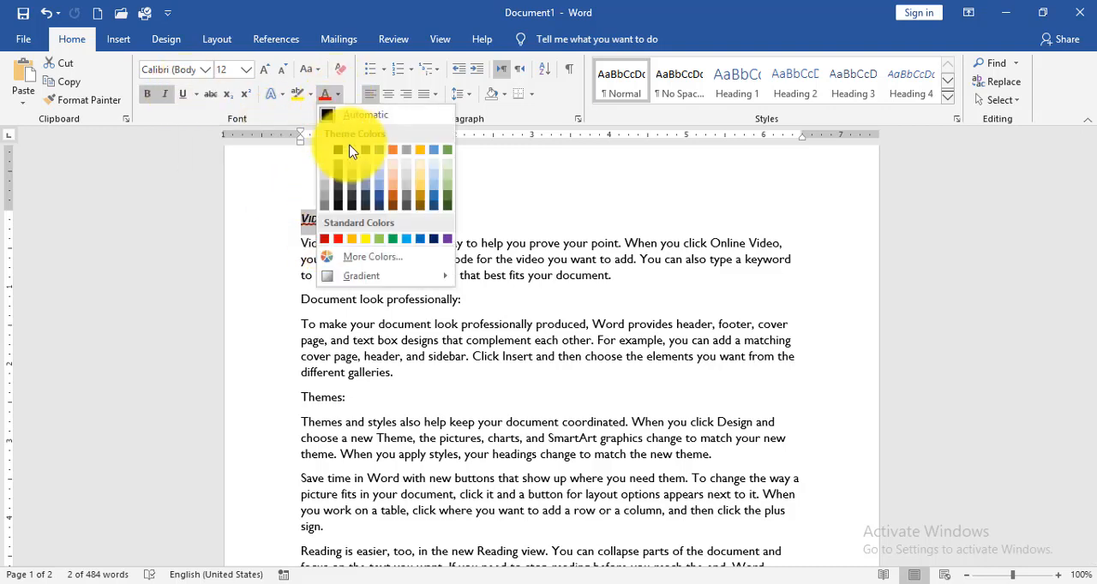
left_click(436, 241)
key("ctrl+z")
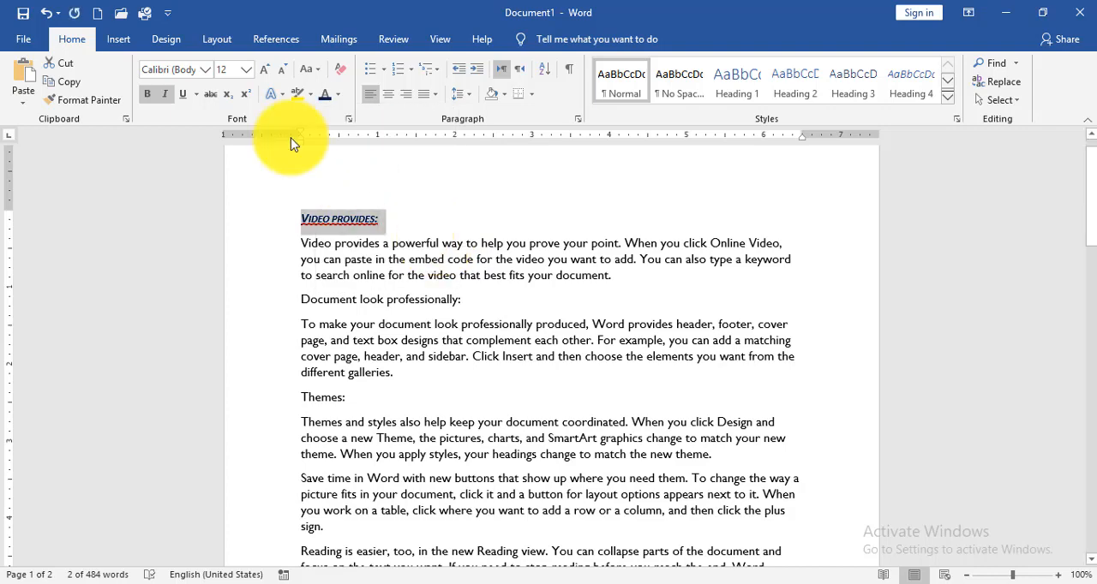
left_click(245, 70)
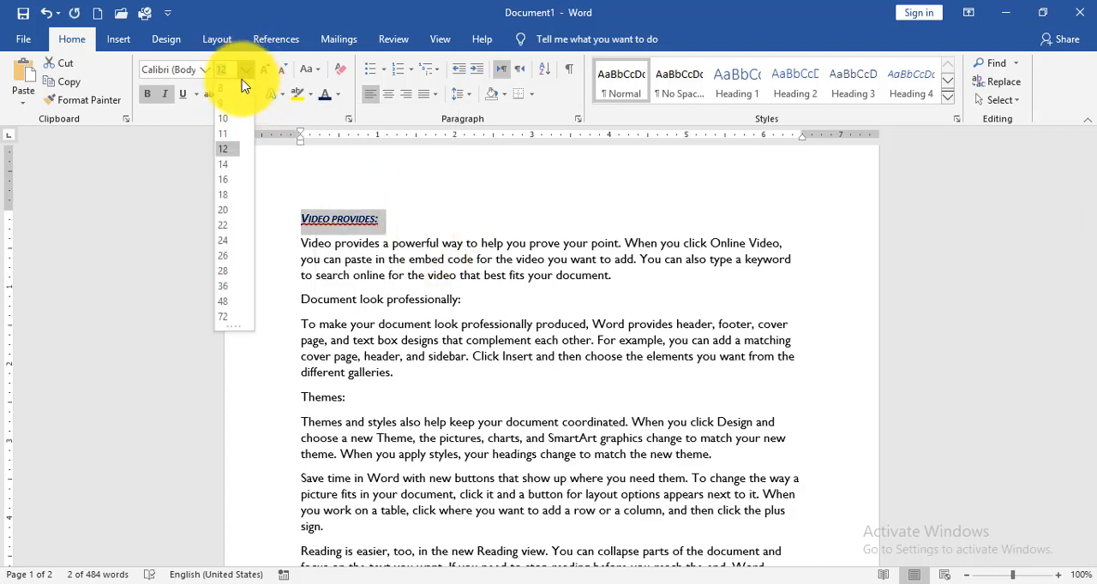
left_click(226, 163)
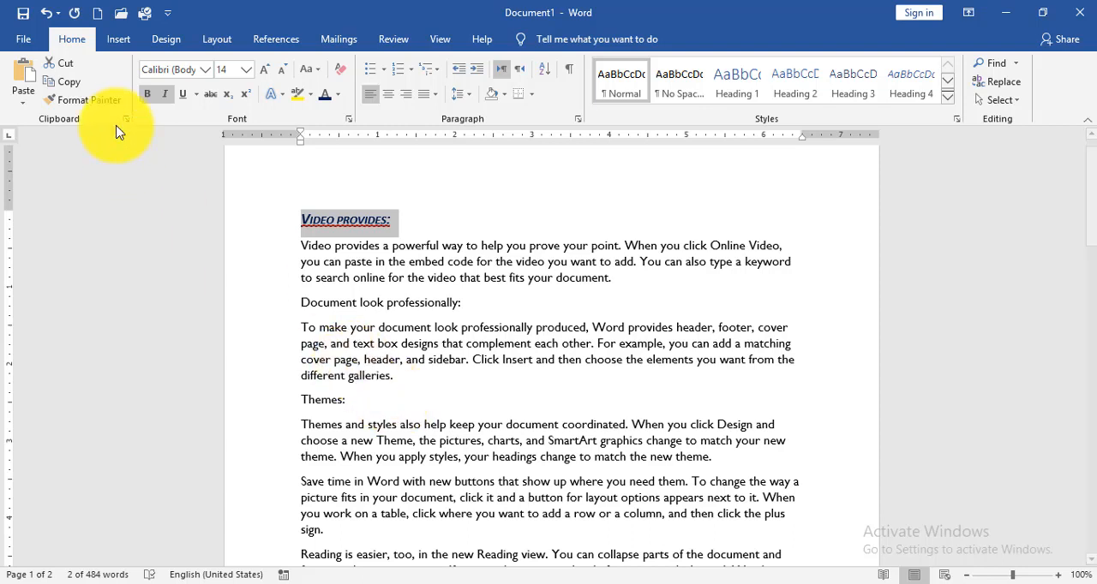
Copy the "Video provides:" heading's formatting onto the "Document look professionally:" and "Themes:" headings with Format Painter.
left_click(86, 102)
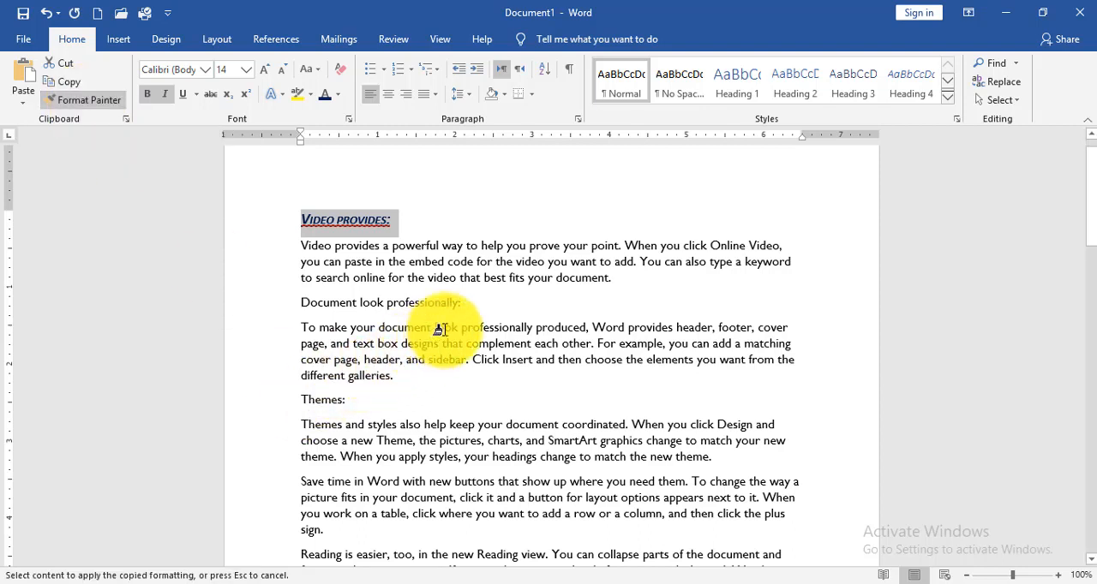
left_click_drag(456, 307, 298, 302)
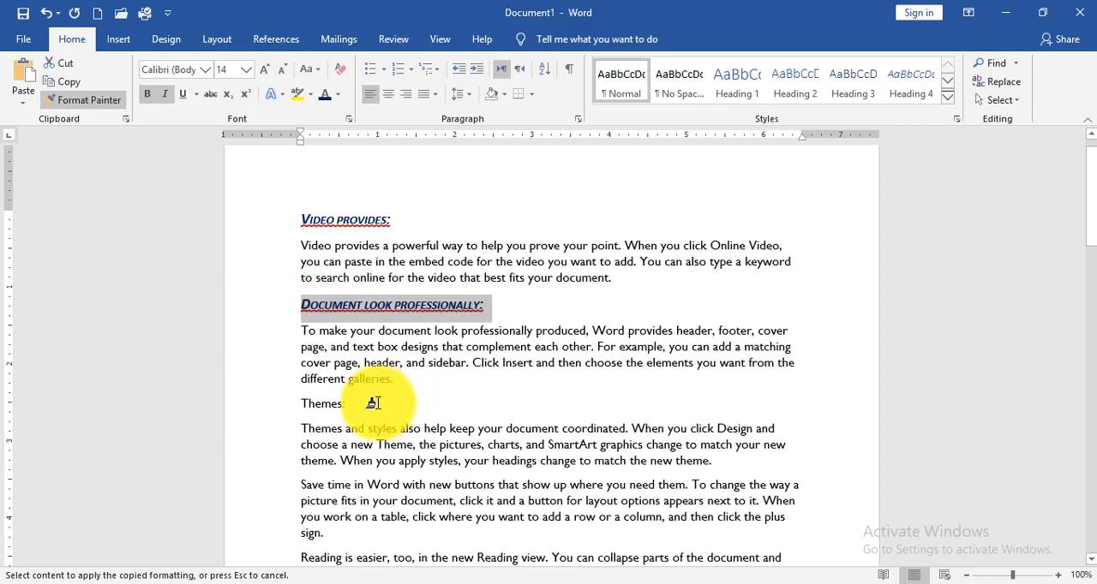
mouse_move(367, 403)
left_mouse_down()
mouse_move(299, 406)
mouse_move(296, 396)
left_mouse_up()
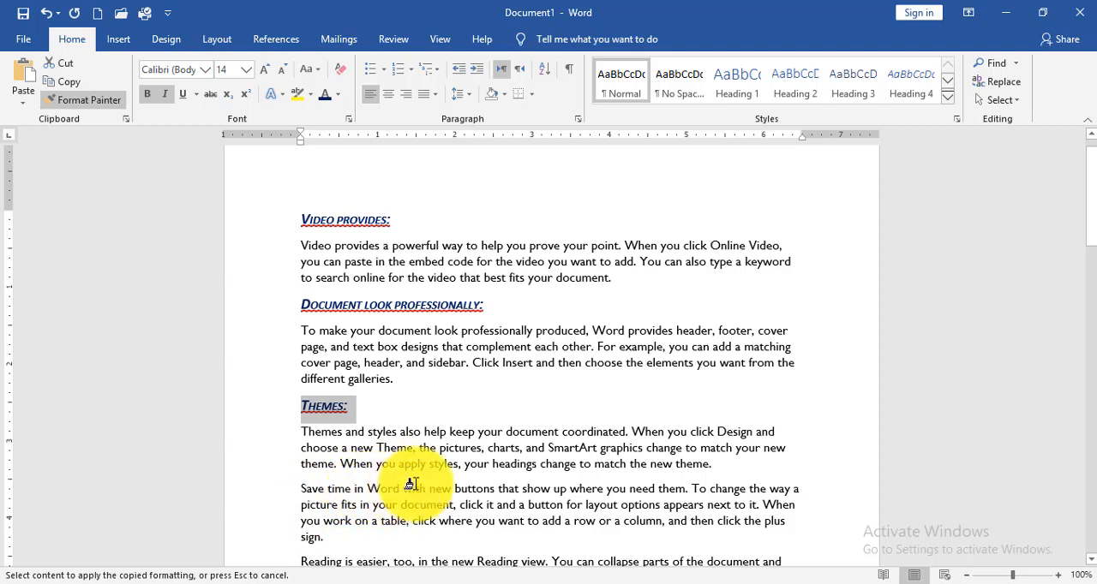
left_click(82, 104)
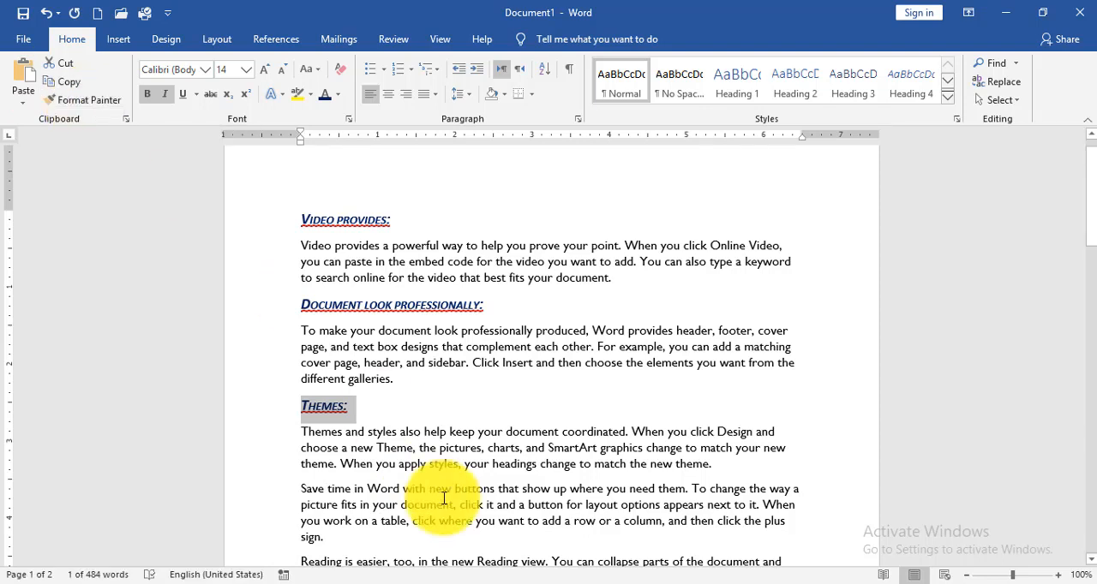